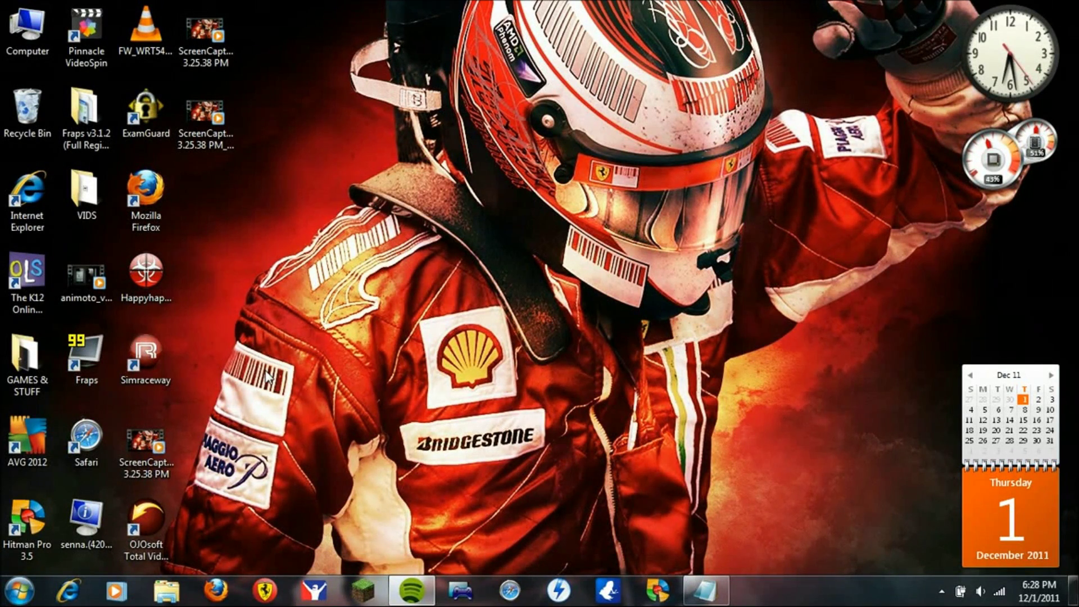
Step: Launch Firefox and load the router admin address 192.168.1.1
double_click(158, 208)
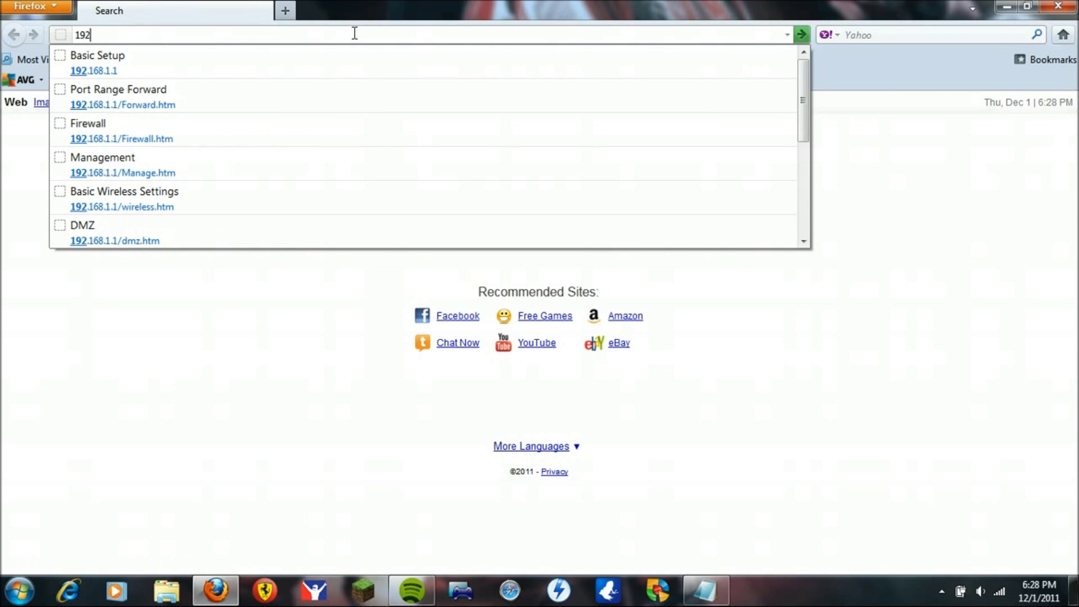
text(.168.1.1)
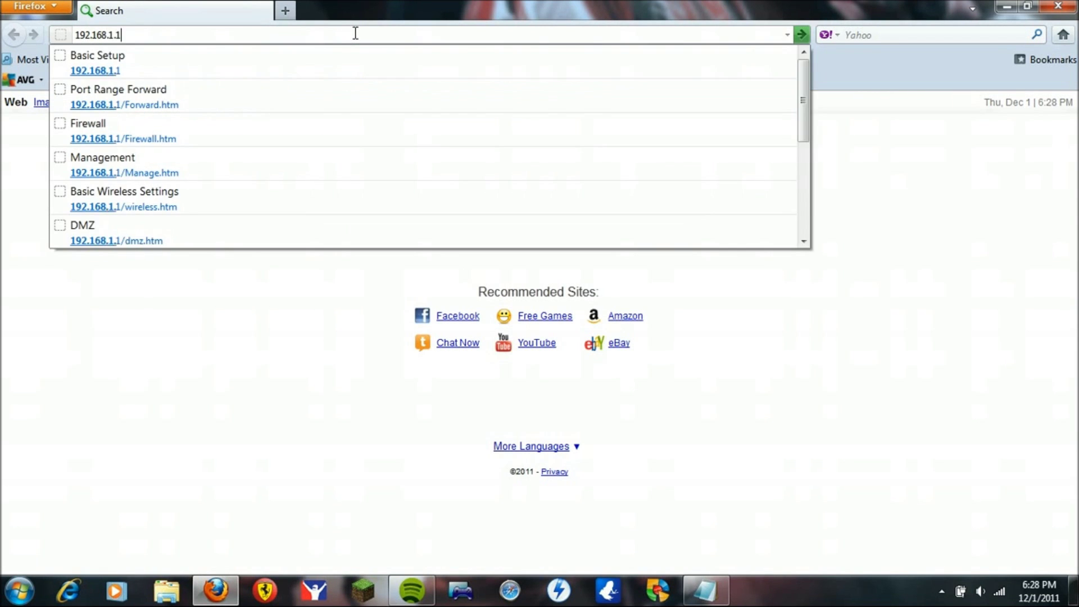
key(Return)
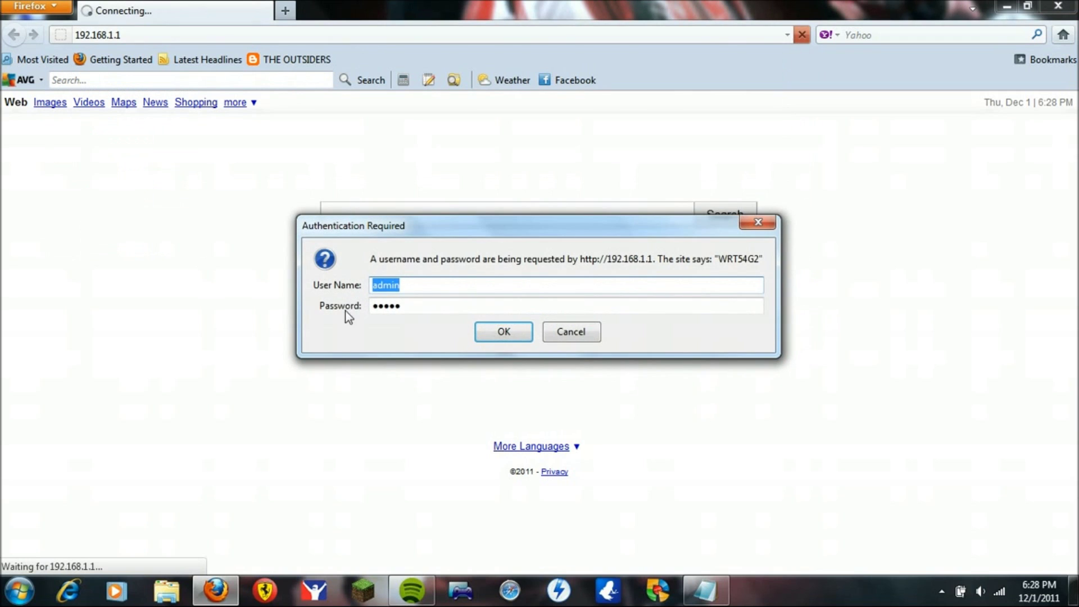
Step: Replace the prefilled credentials with user name admin and the router password, then submit the login
key(BackSpace)
key(Tab)
key(BackSpace)
click(396, 280)
text(admin)
click(405, 305)
text(ad)
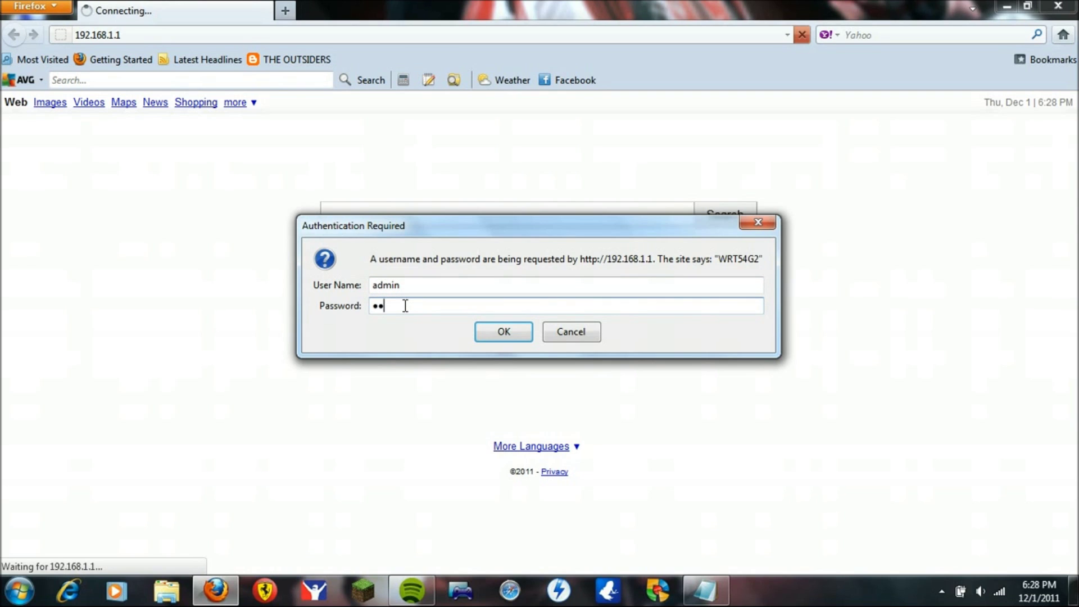
text(min)
click(482, 334)
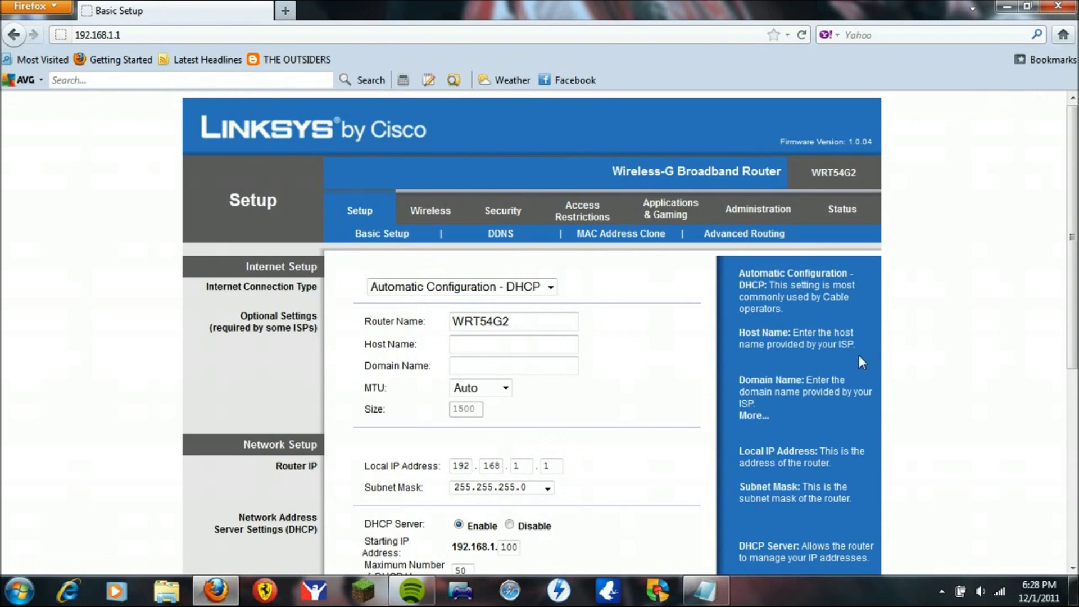
Step: On the Administration Management page, save the settings with UPnP left enabled
click(742, 214)
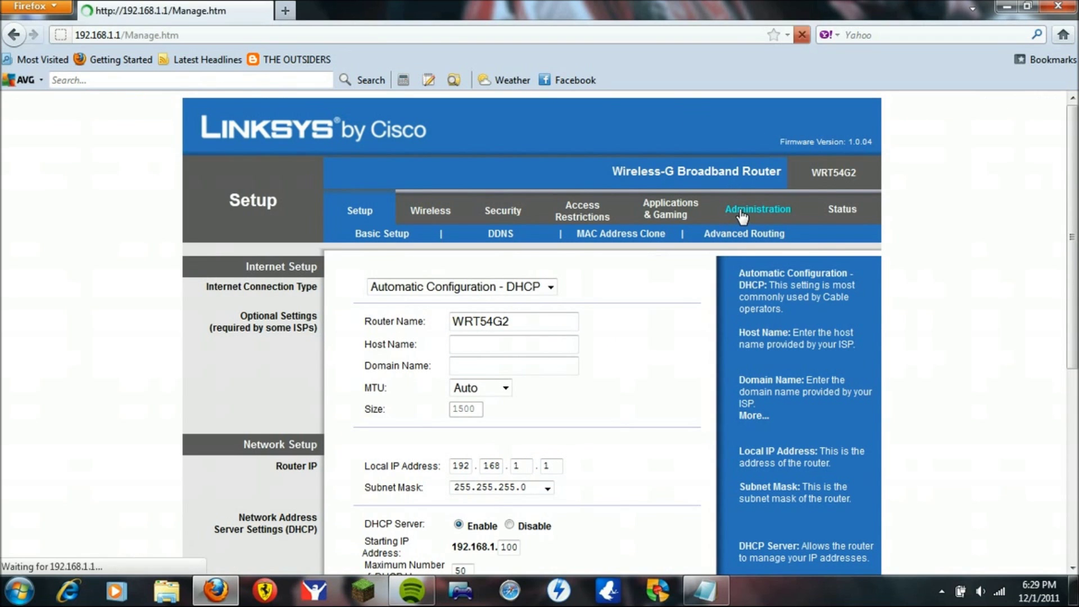
scroll(444, 418, down, 3)
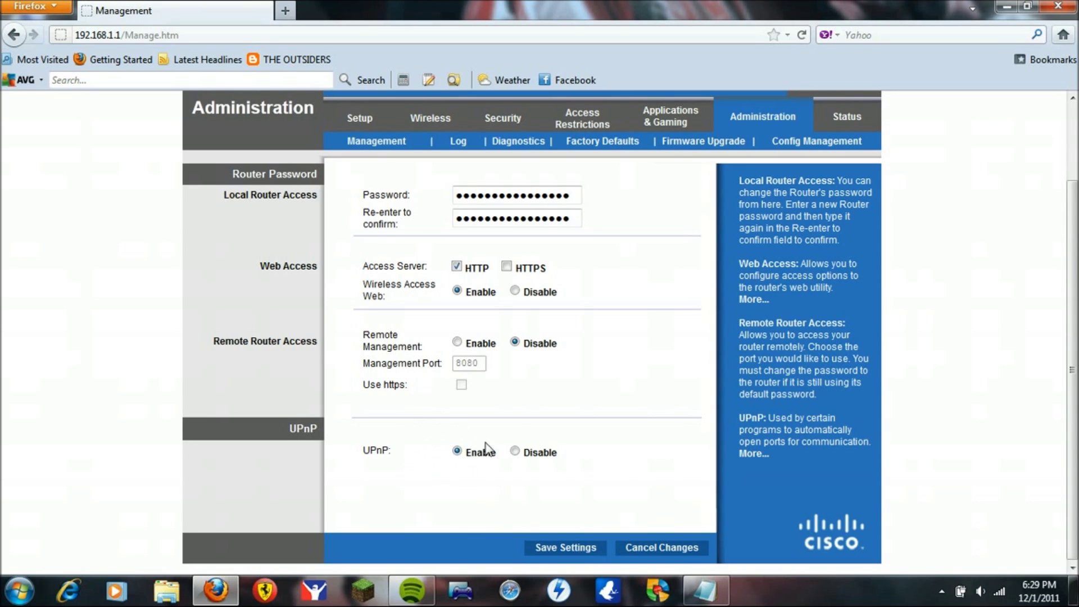
click(551, 547)
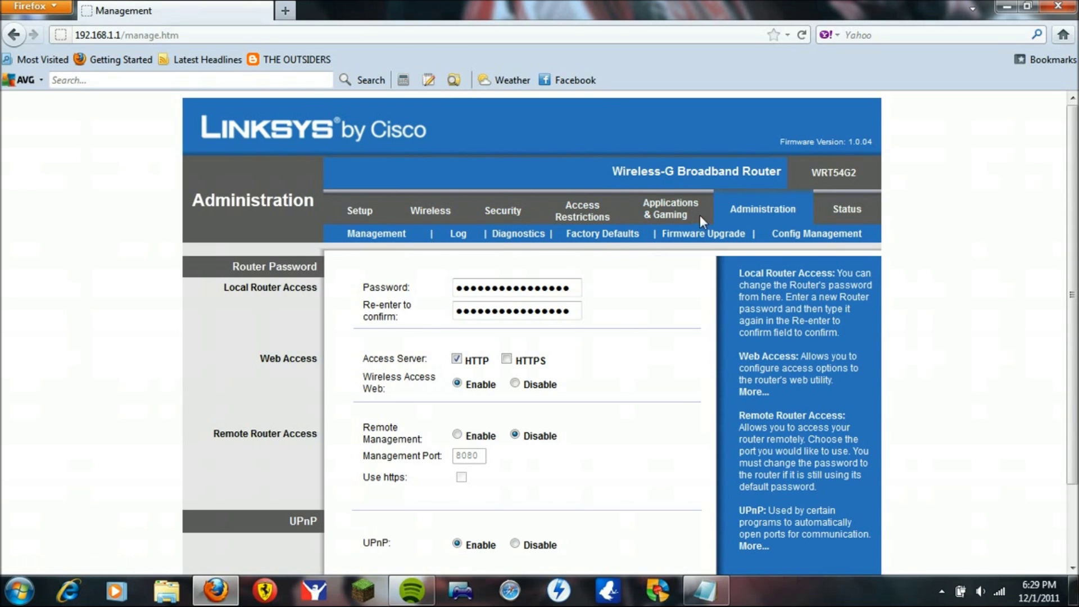
Step: Review the Port Range Forward list, then view the DMZ page showing DMZ disabled
click(662, 219)
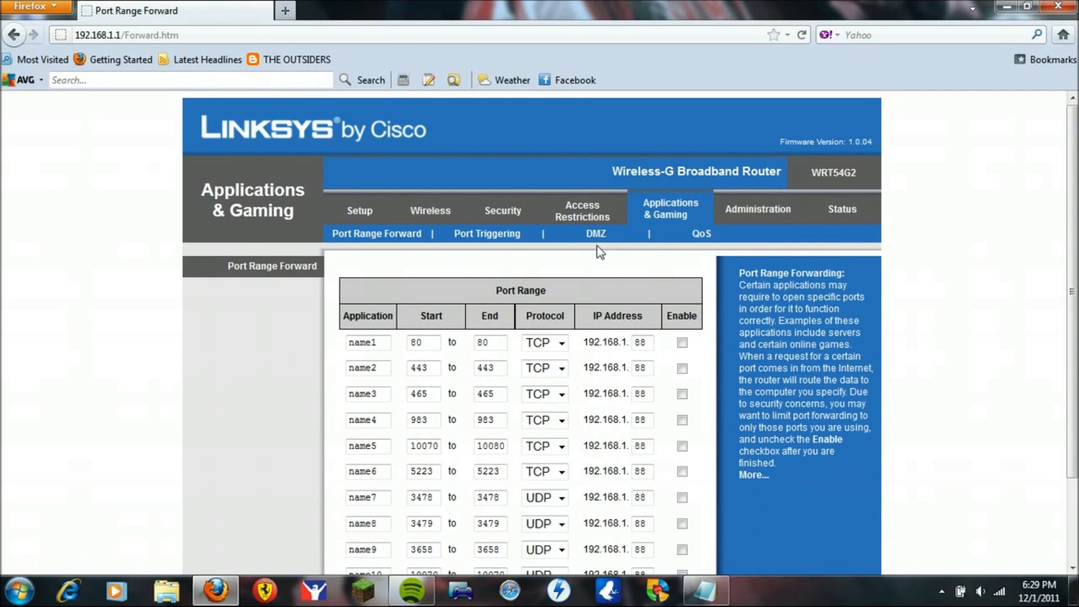
click(600, 231)
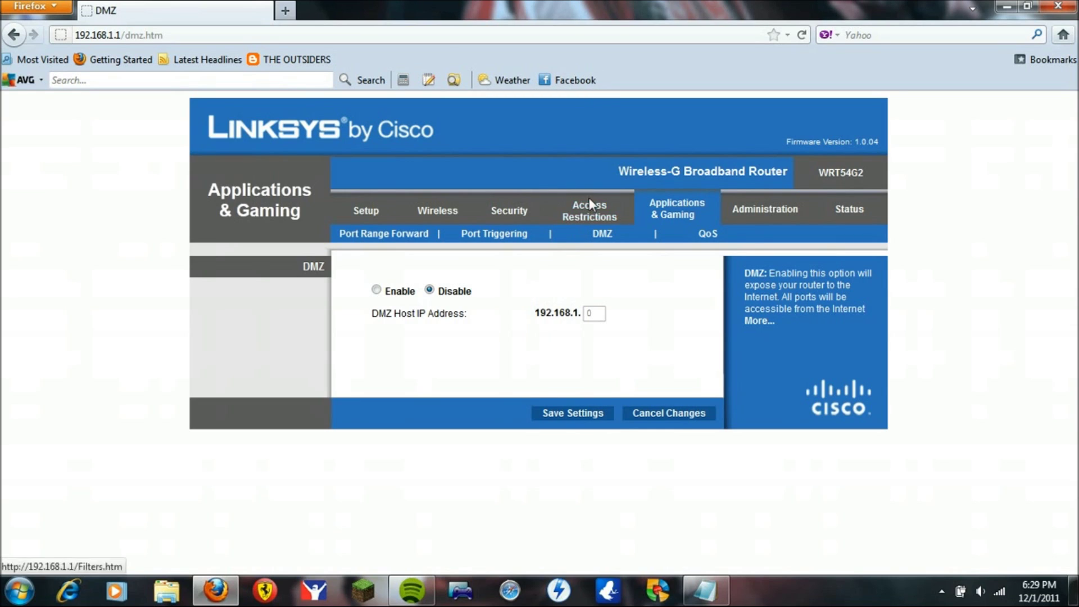
Step: Show the Security Firewall page with its WAN request blocking options
click(523, 219)
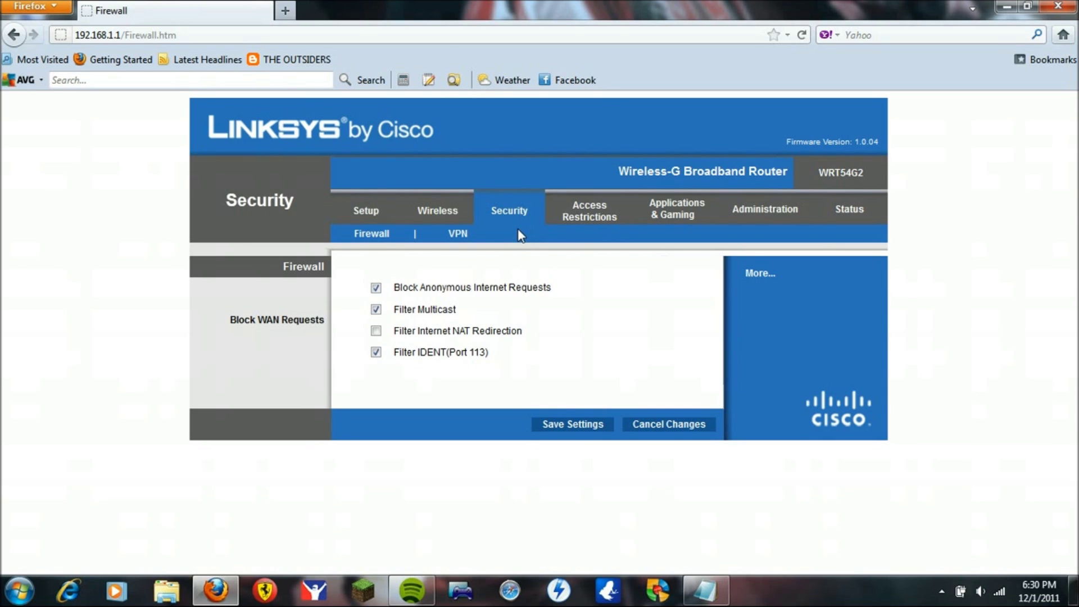
Step: Return to the Port Range Forward table and highlight the 88 in the first rule's IP 192.168.1.88
click(670, 219)
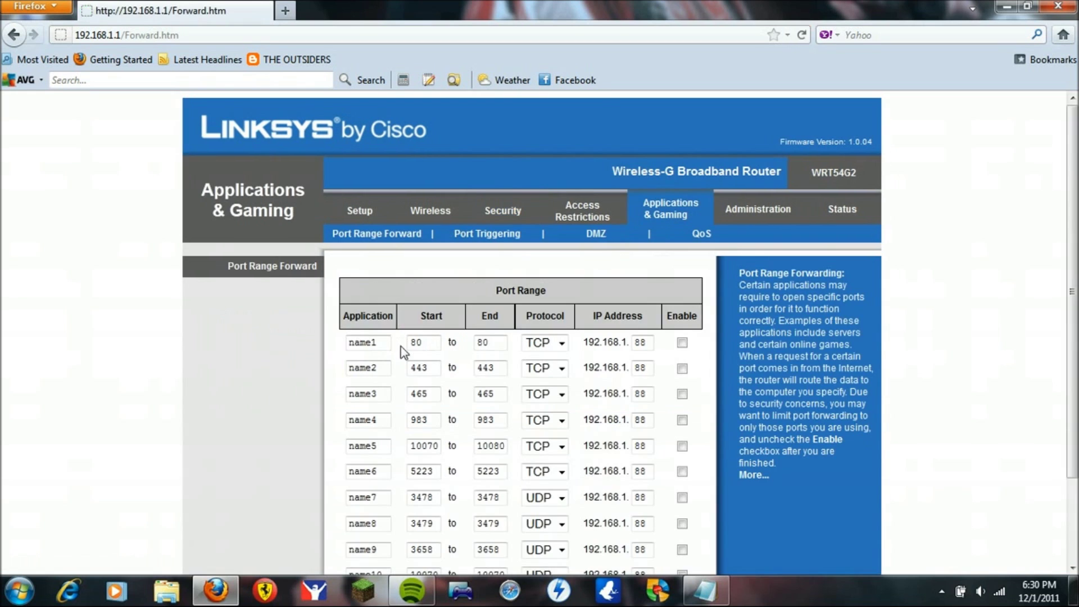
scroll(422, 368, down, 3)
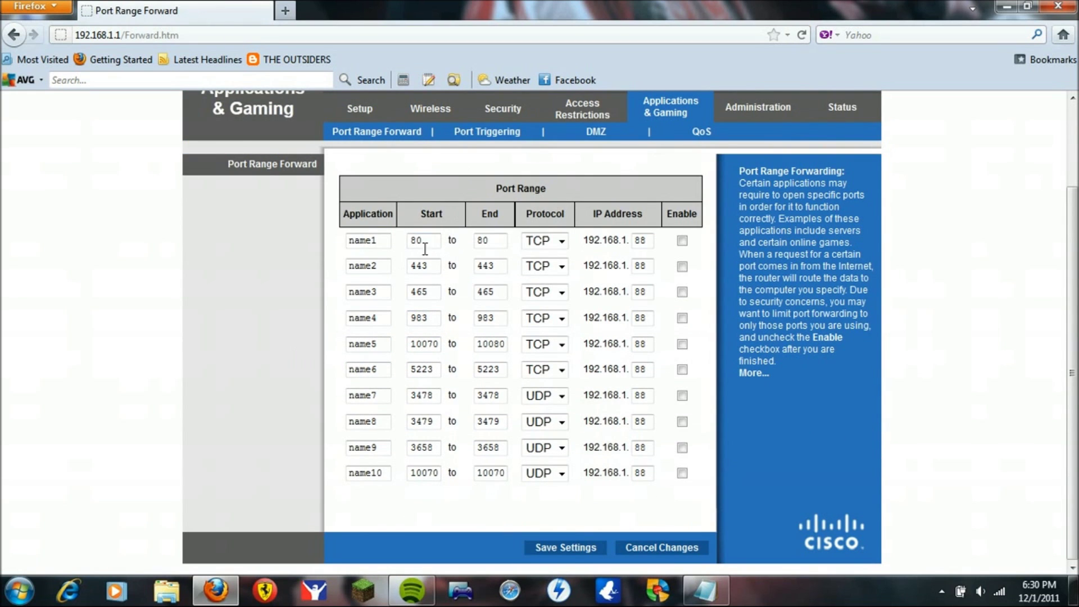
drag(451, 445, 460, 448)
click(462, 444)
double_click(640, 240)
click(649, 240)
drag(649, 240, 626, 238)
click(311, 35)
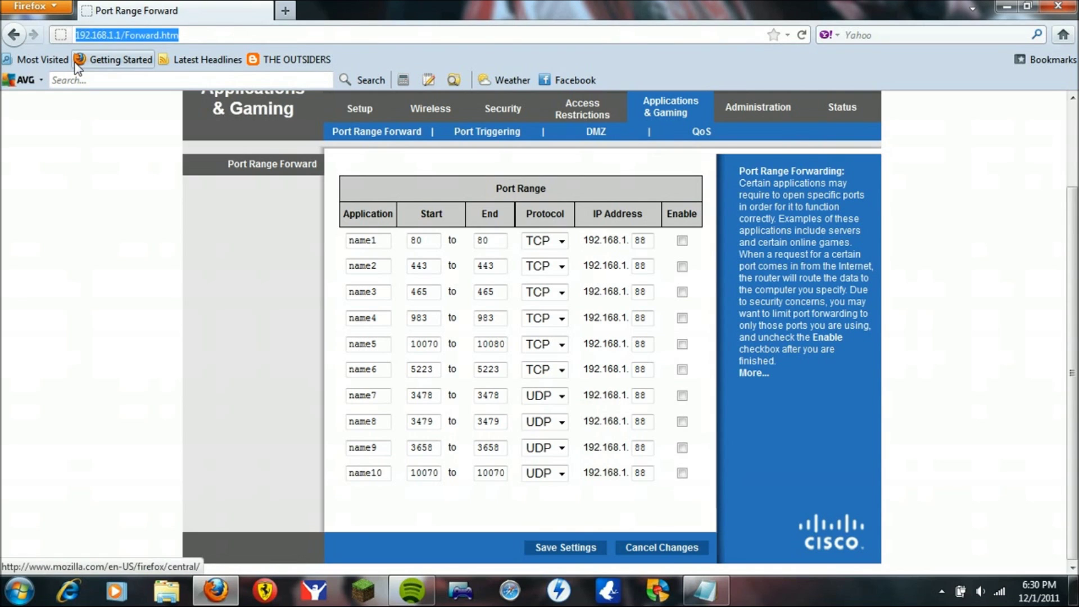
Step: Try loading 192.168.2.1, then go back to the Port Range Forward page
text(192.16)
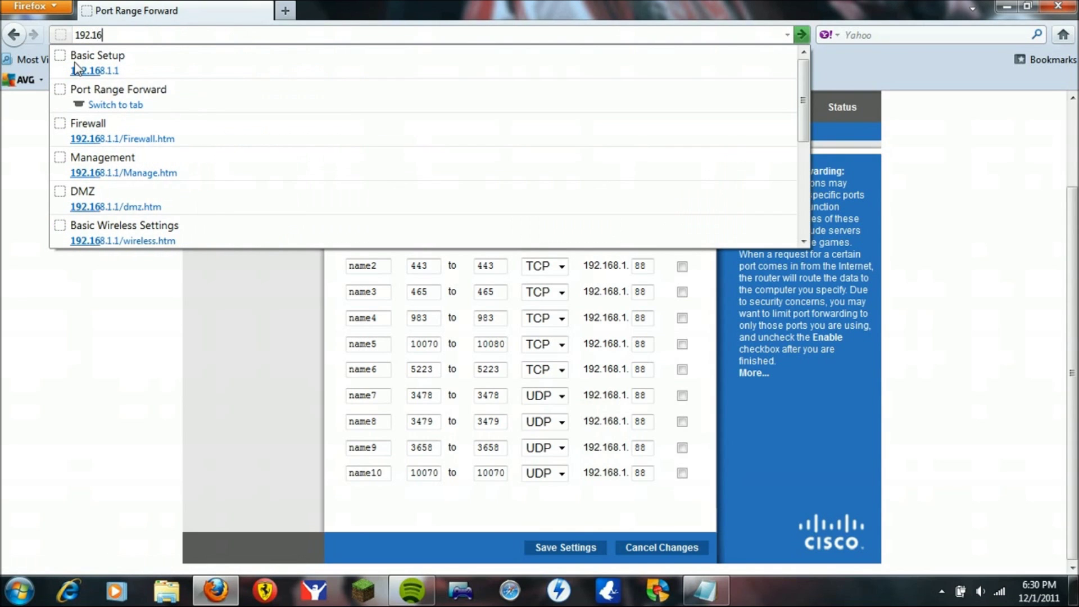
text(8.2.1)
key(Return)
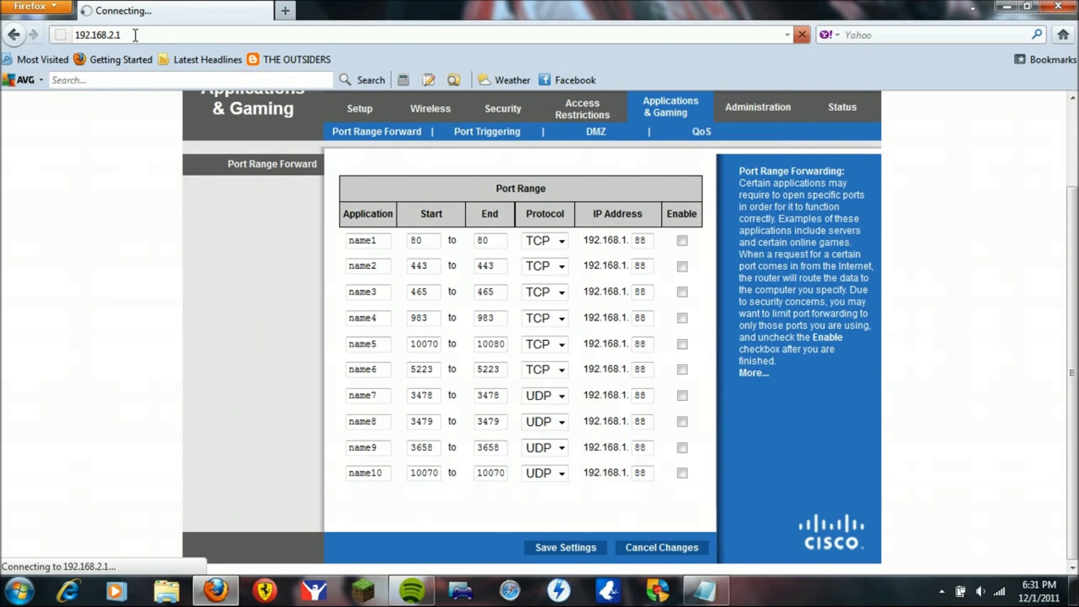
click(22, 35)
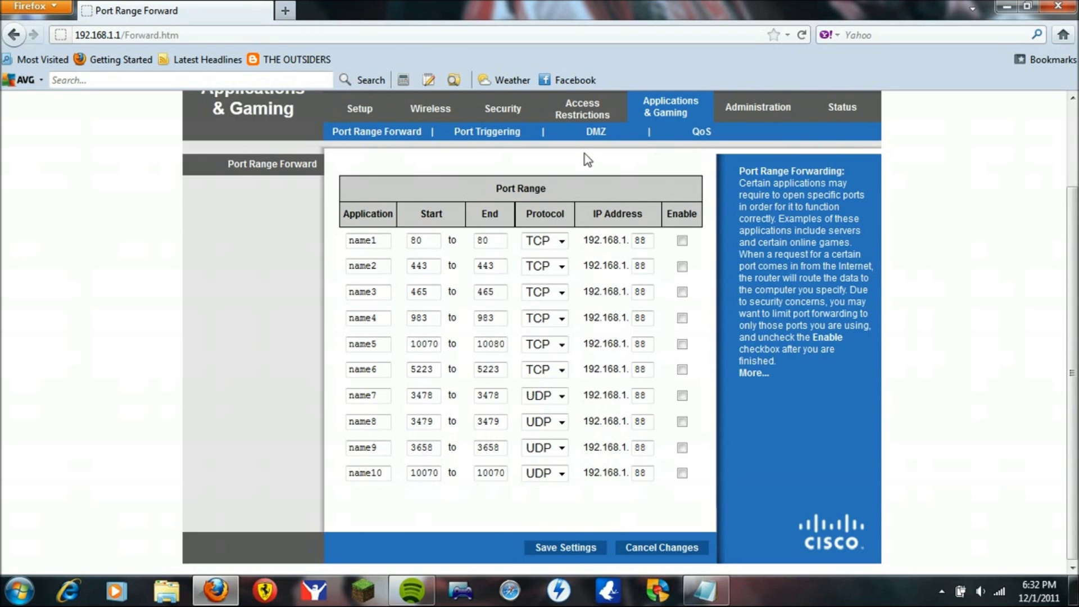
scroll(969, 414, up, 3)
scroll(780, 183, down, 3)
scroll(342, 371, up, 3)
scroll(646, 416, down, 3)
scroll(688, 461, up, 3)
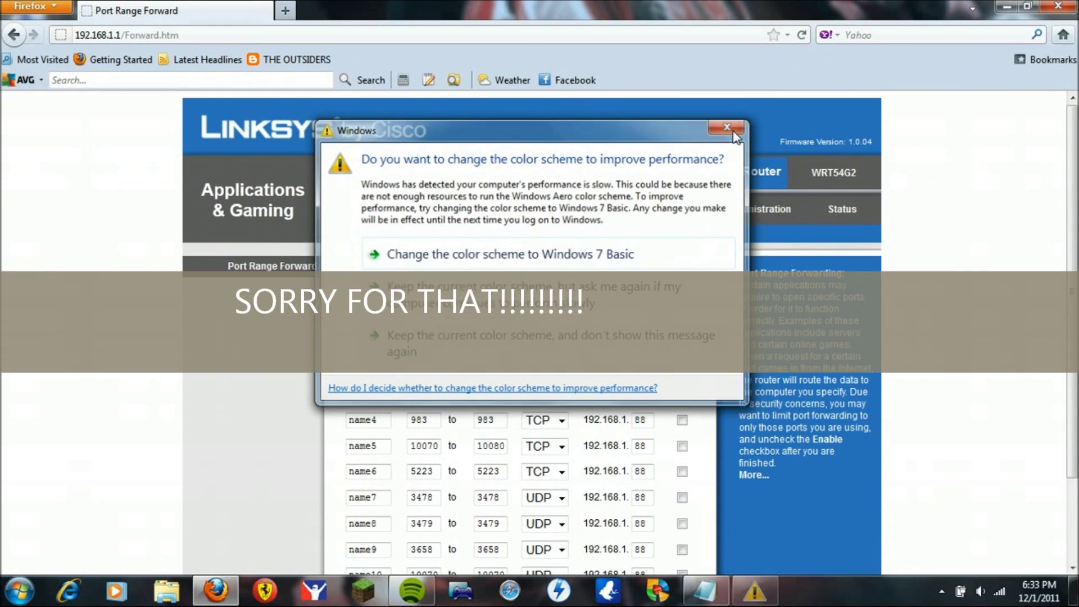
Step: Dismiss the Windows colour-scheme prompt and close the Firefox window
click(729, 125)
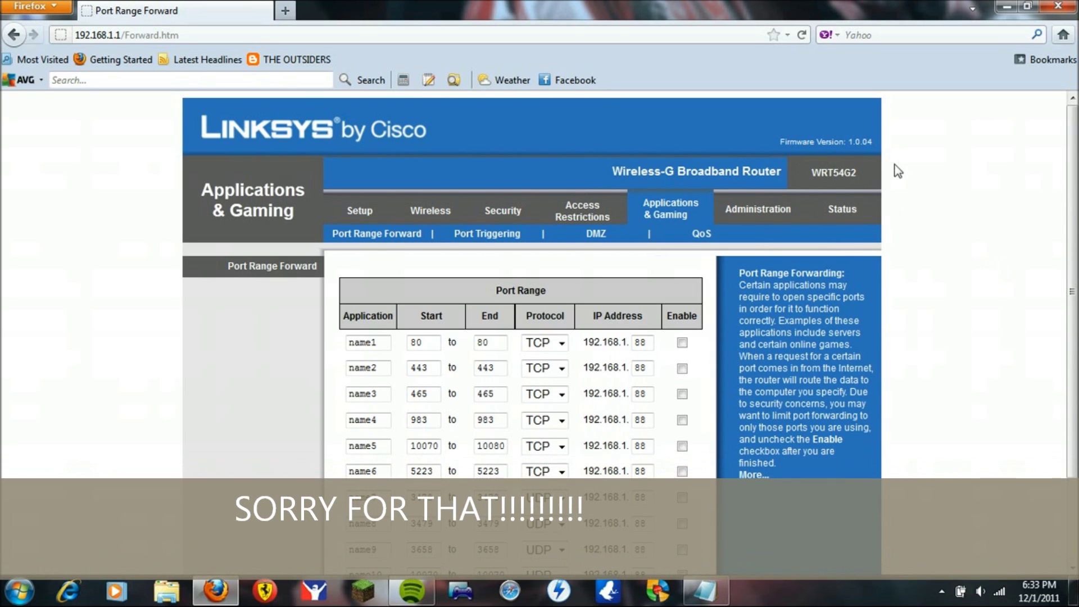
click(1061, 6)
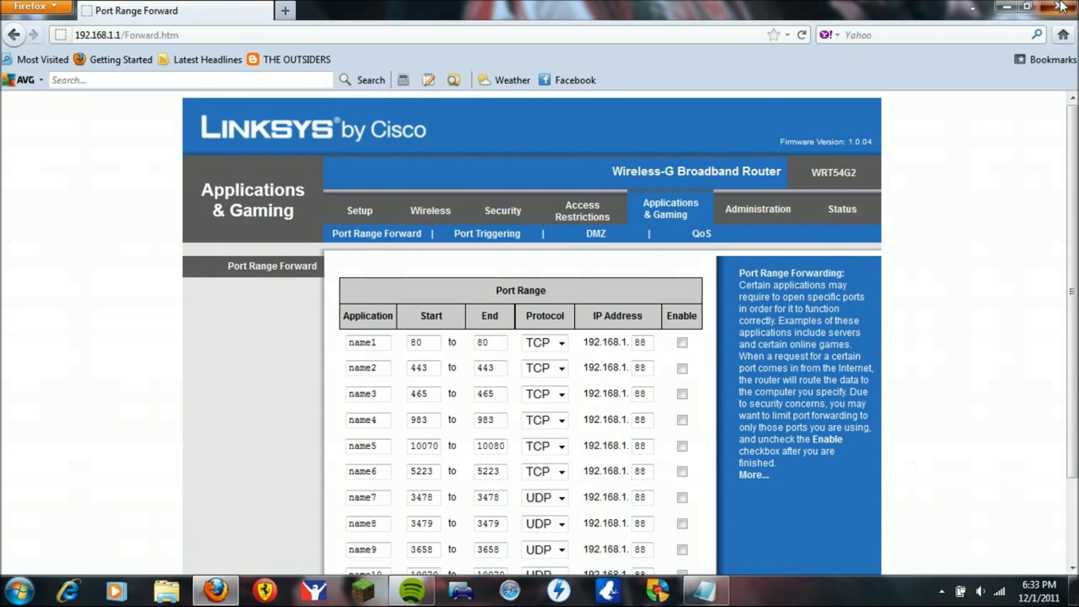